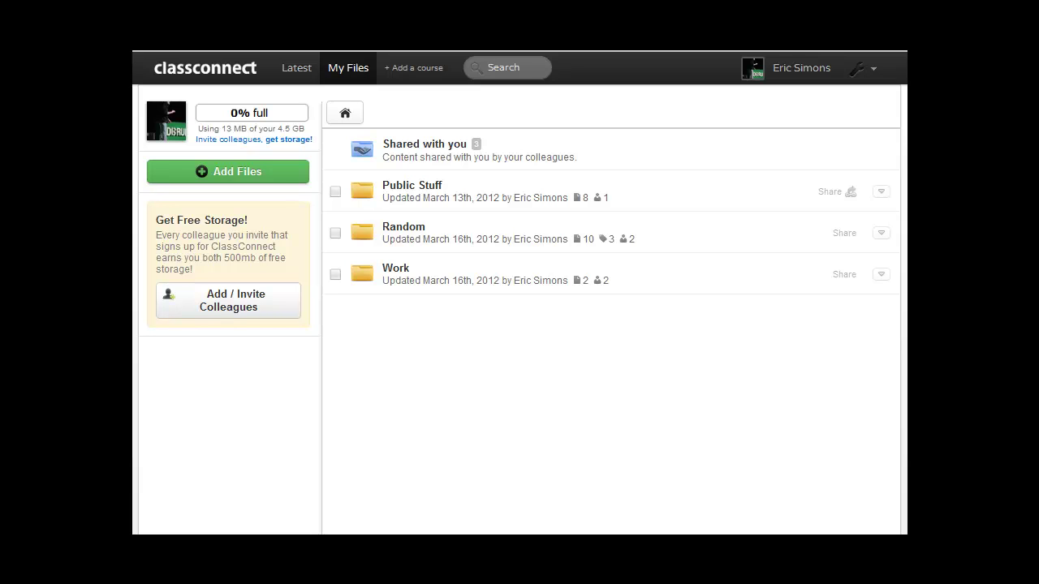
Create a course named 'math' with grade 4th and subject Math
left_click(413, 70)
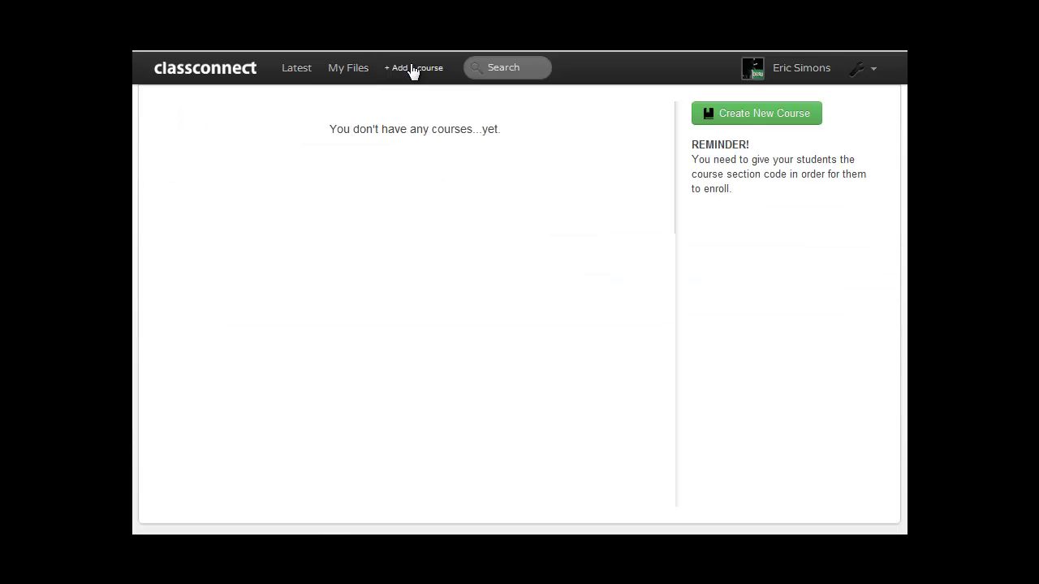
left_click(764, 120)
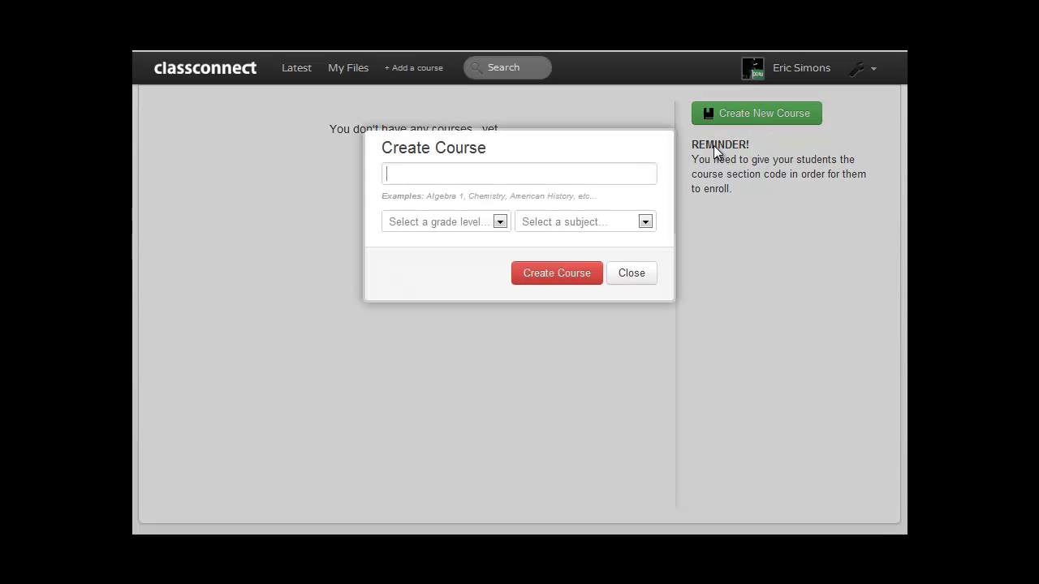
type("math")
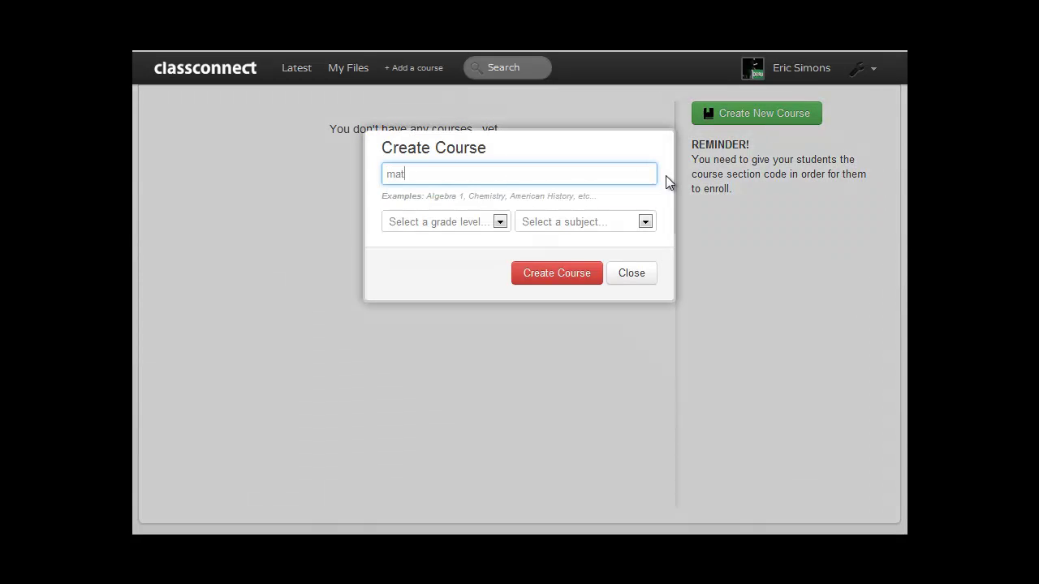
left_click(417, 220)
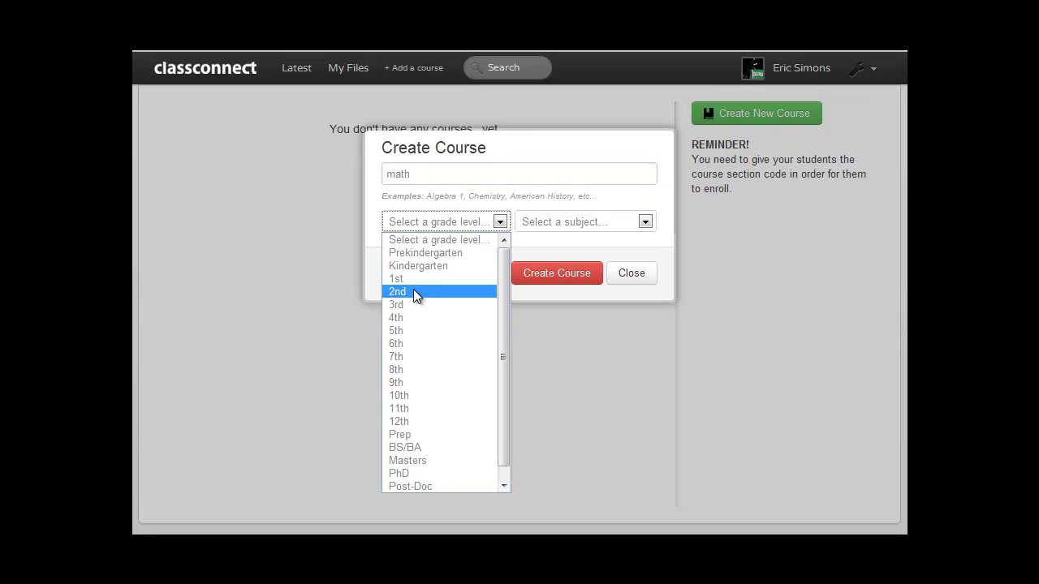
left_click(417, 319)
left_click(556, 222)
left_click(553, 251)
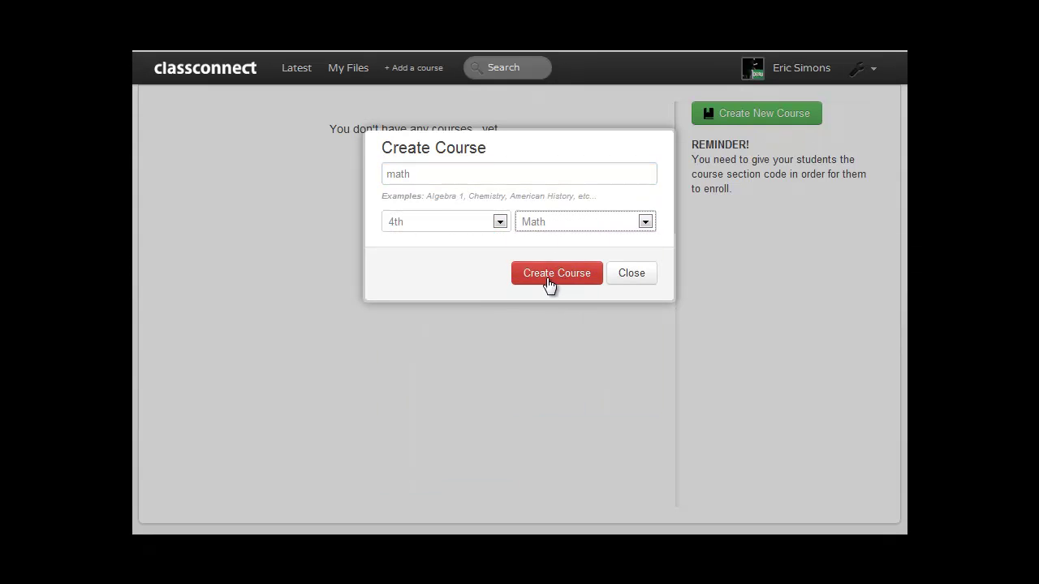
left_click(552, 276)
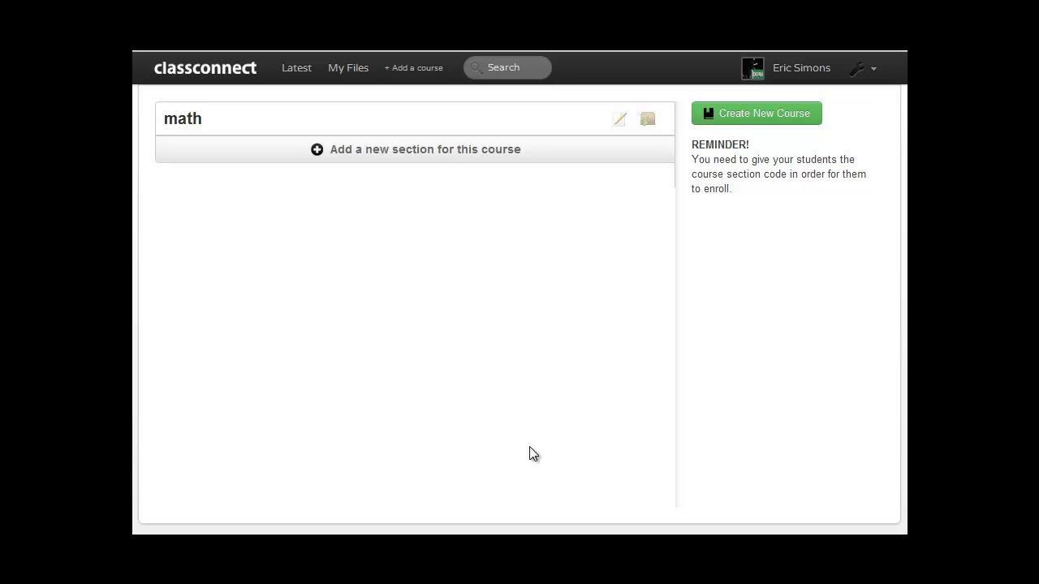
Add two sections, 'period 1' and 'period 3', to the math course
left_click(414, 154)
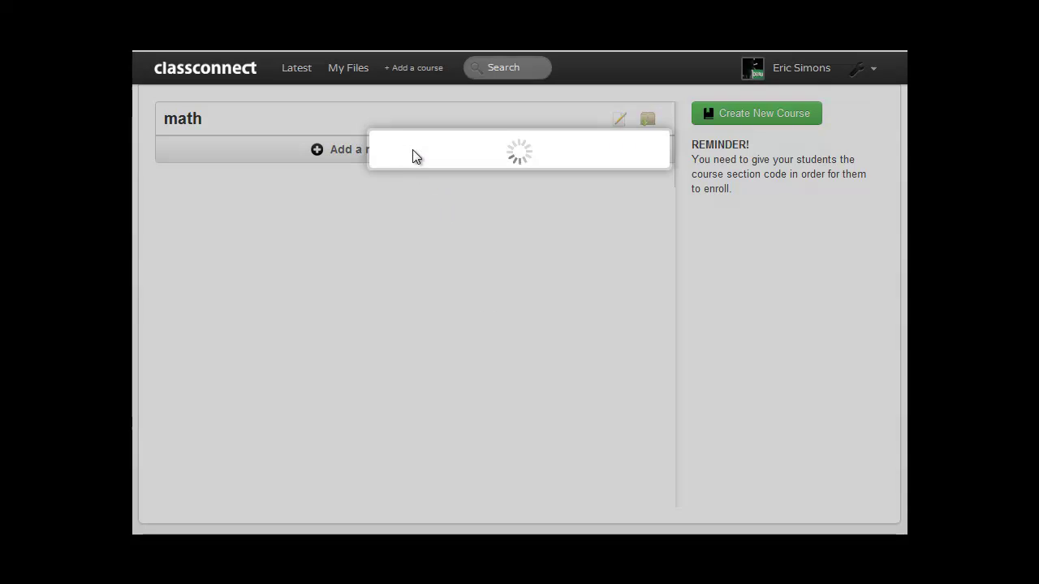
type("per")
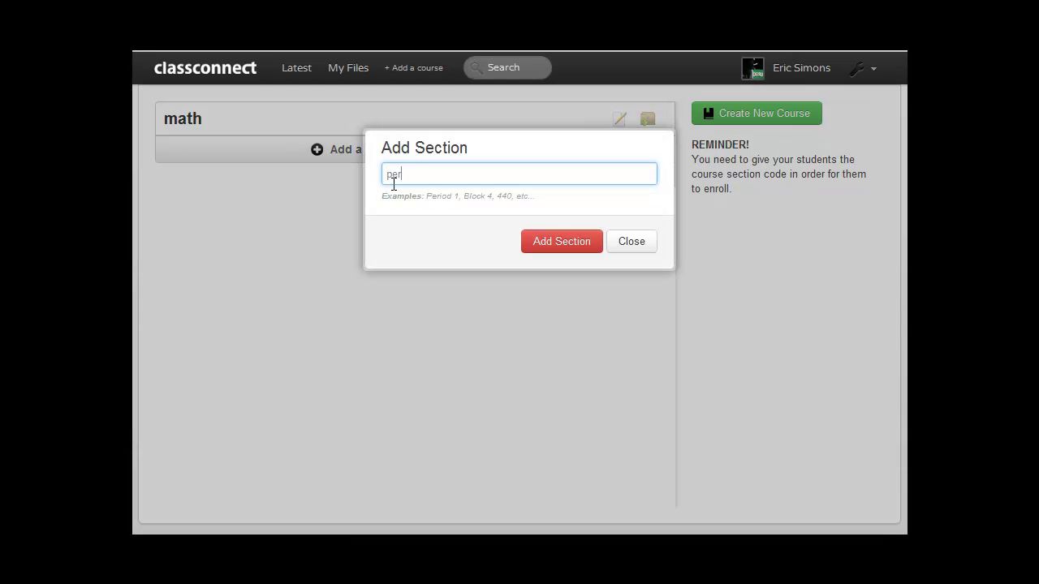
type("iod 1")
key("Return")
left_click(392, 183)
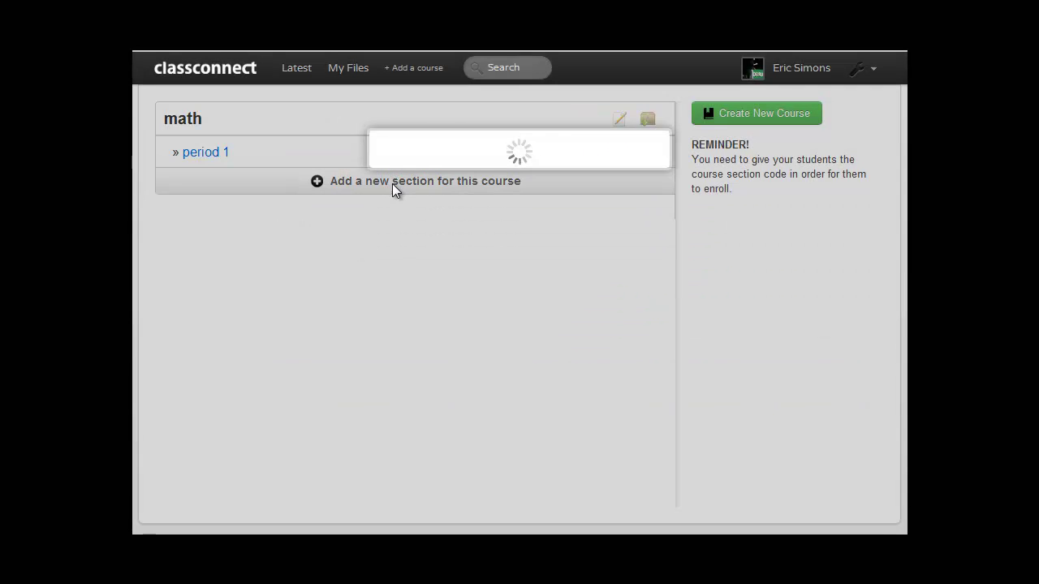
type("period 3")
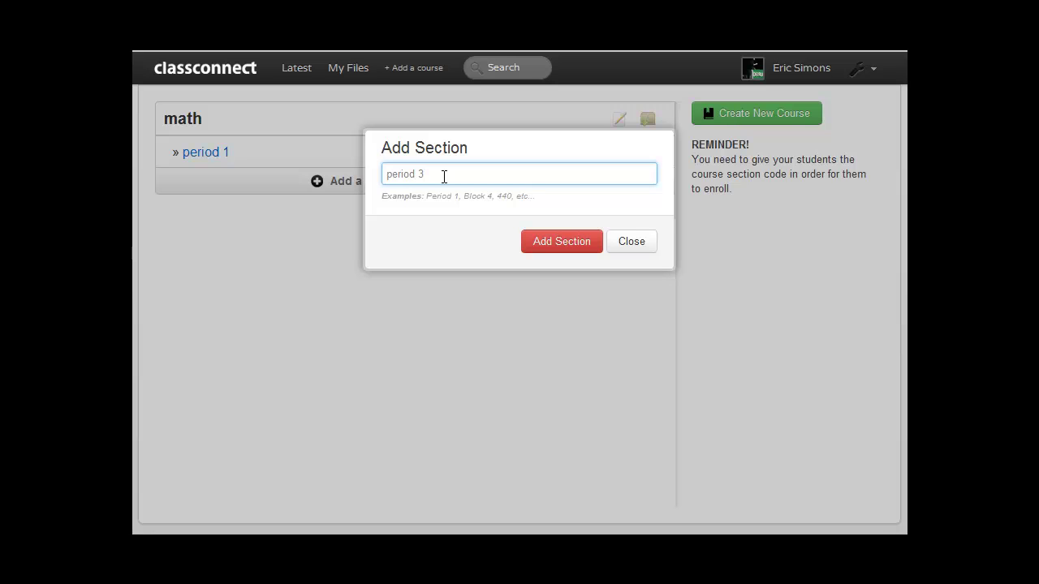
key("Return")
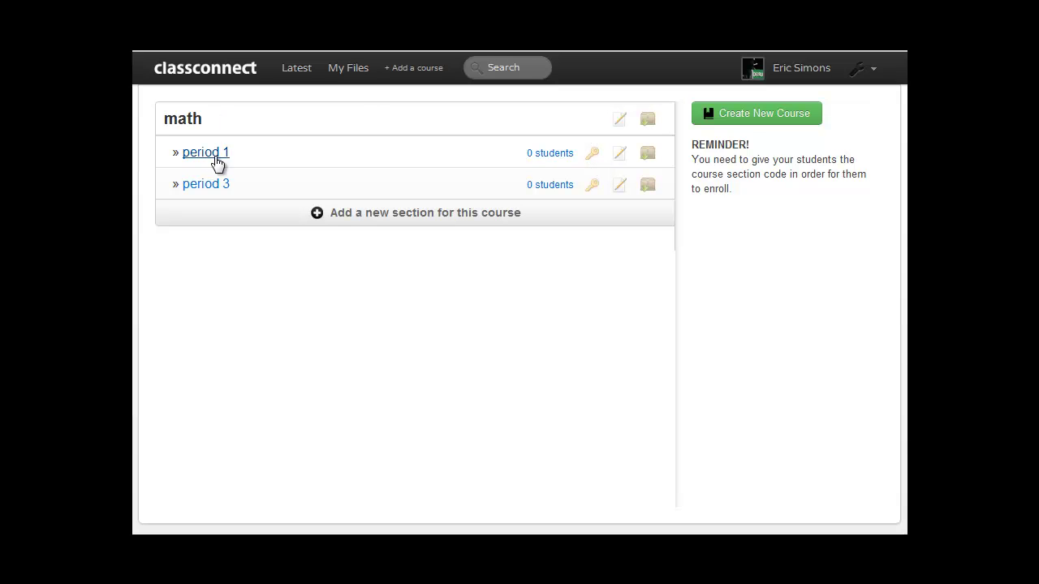
left_click(592, 155)
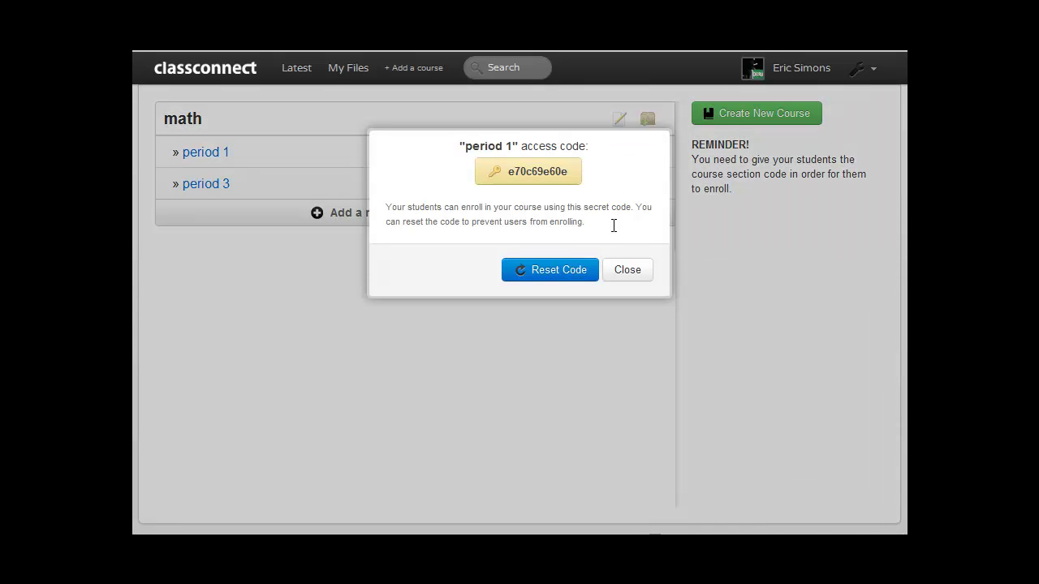
left_click_drag(509, 170, 574, 171)
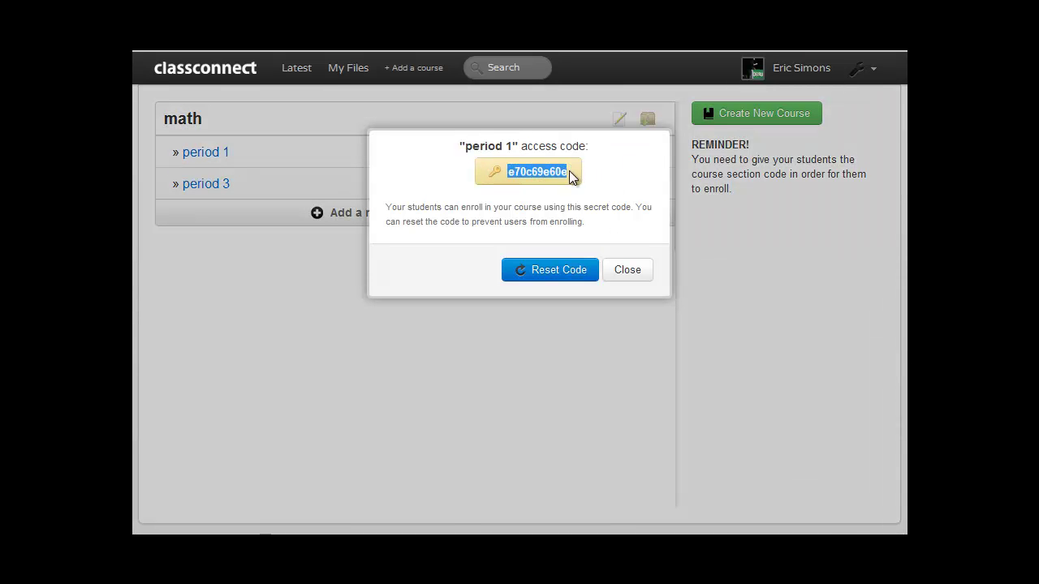
left_click(569, 170)
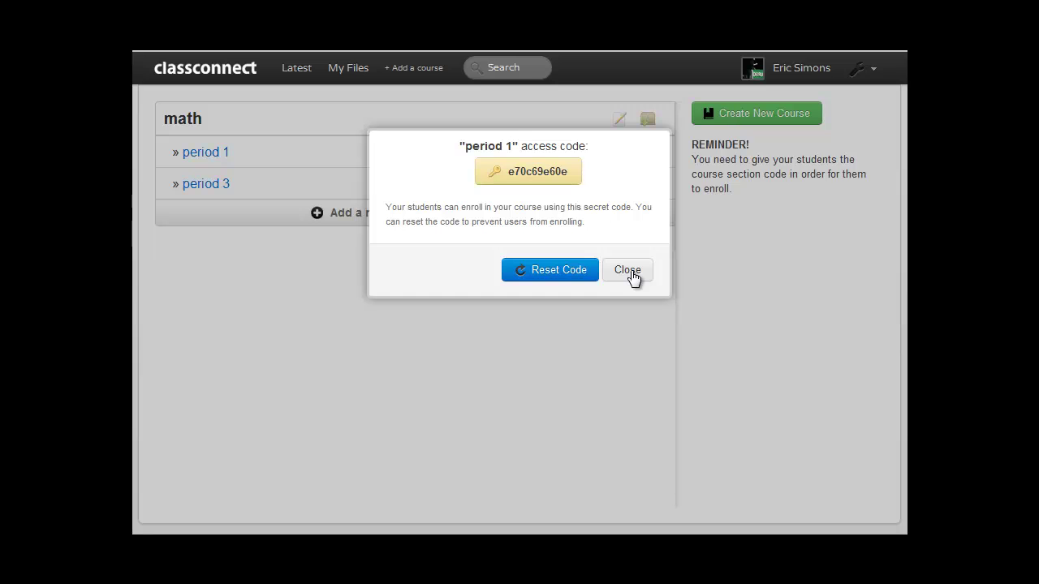
left_click(630, 271)
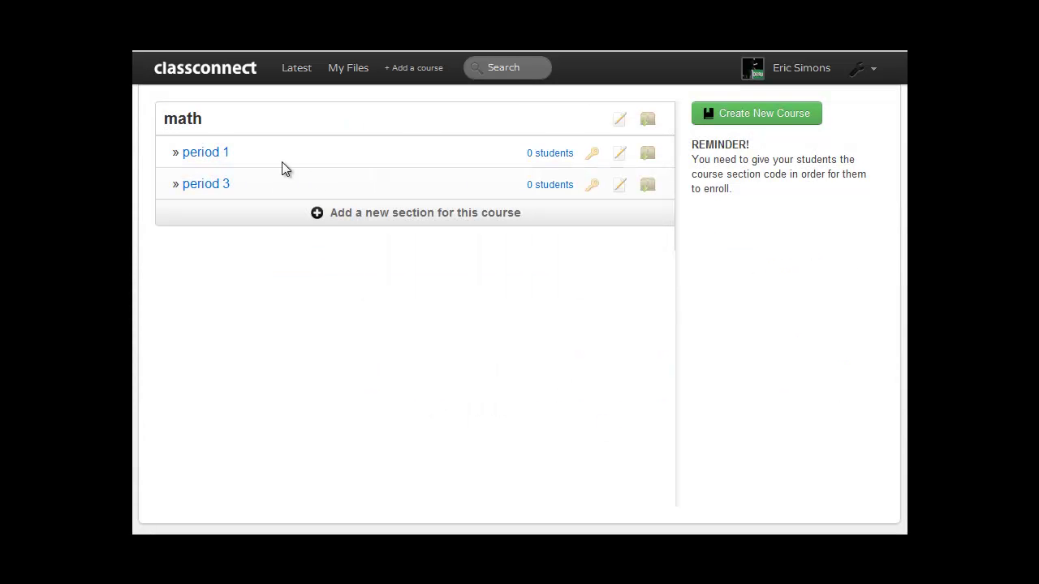
Look over the period 1 section's calendar and empty Hand-out area, then return to My Files
left_click(203, 153)
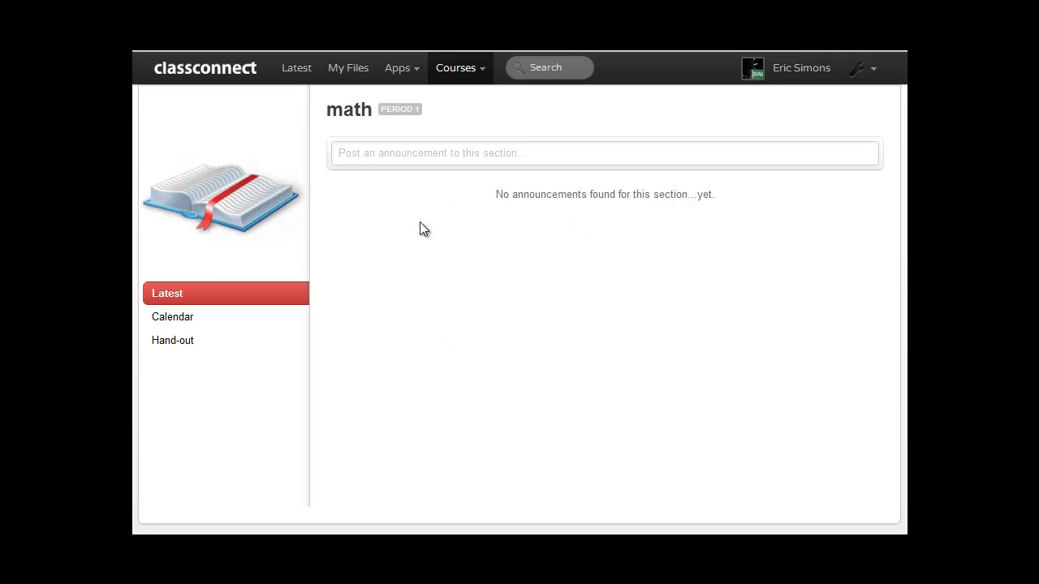
left_click(269, 328)
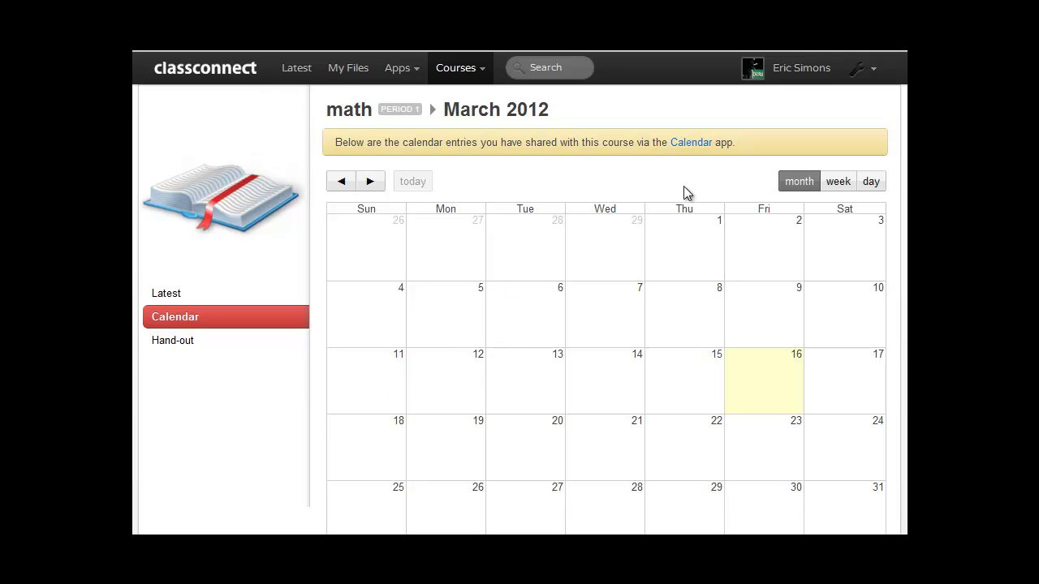
left_click(192, 347)
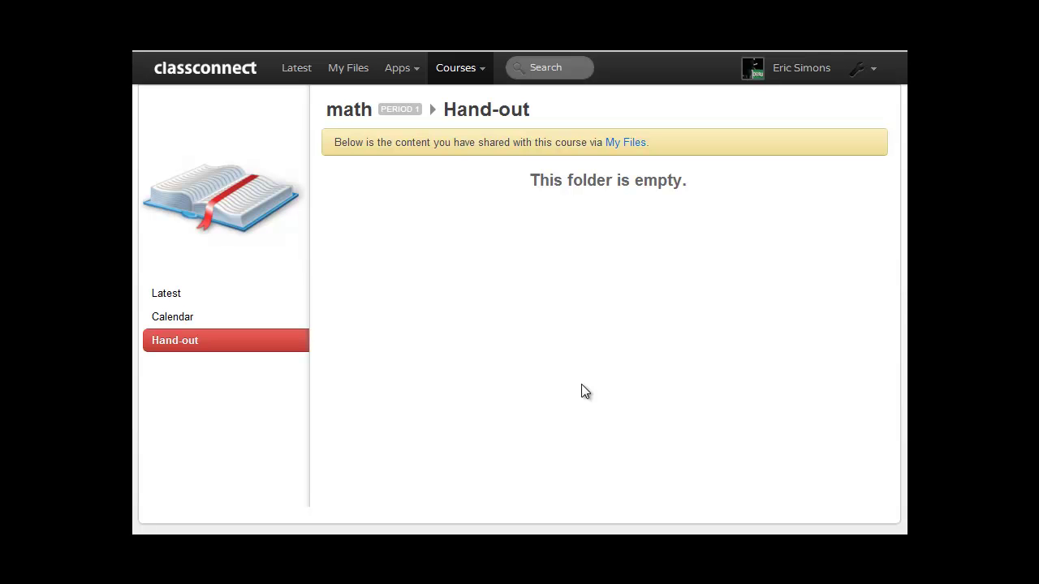
left_click(358, 84)
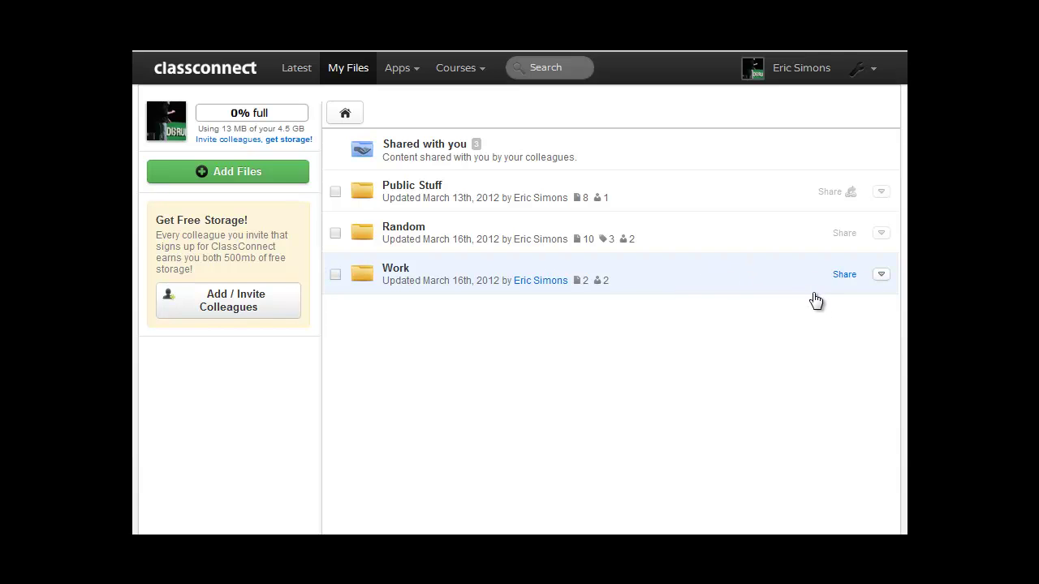
Share the Work folder with math period 3 only, leaving period 1 unchecked
left_click(843, 276)
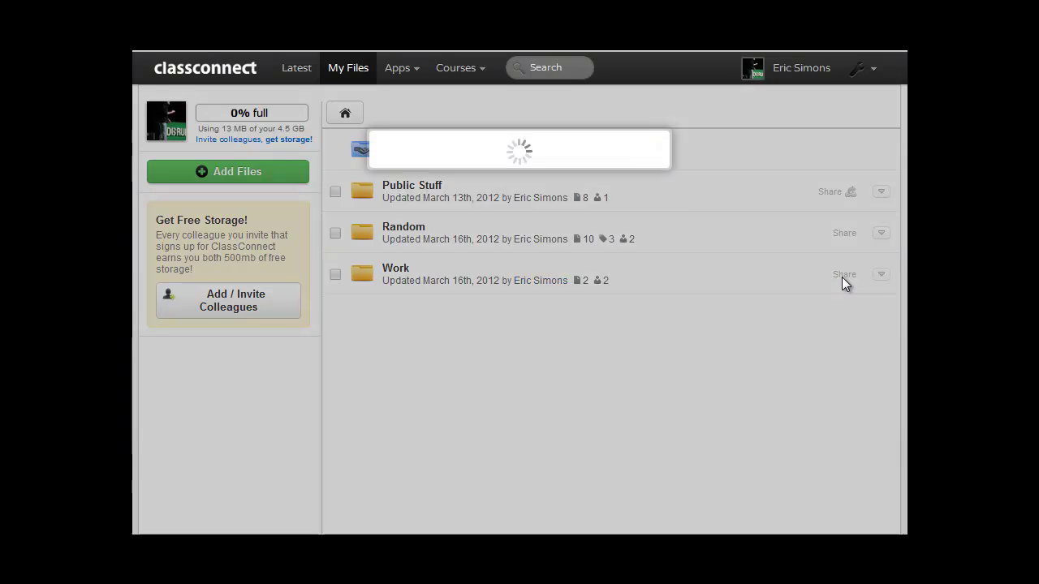
left_click(497, 330)
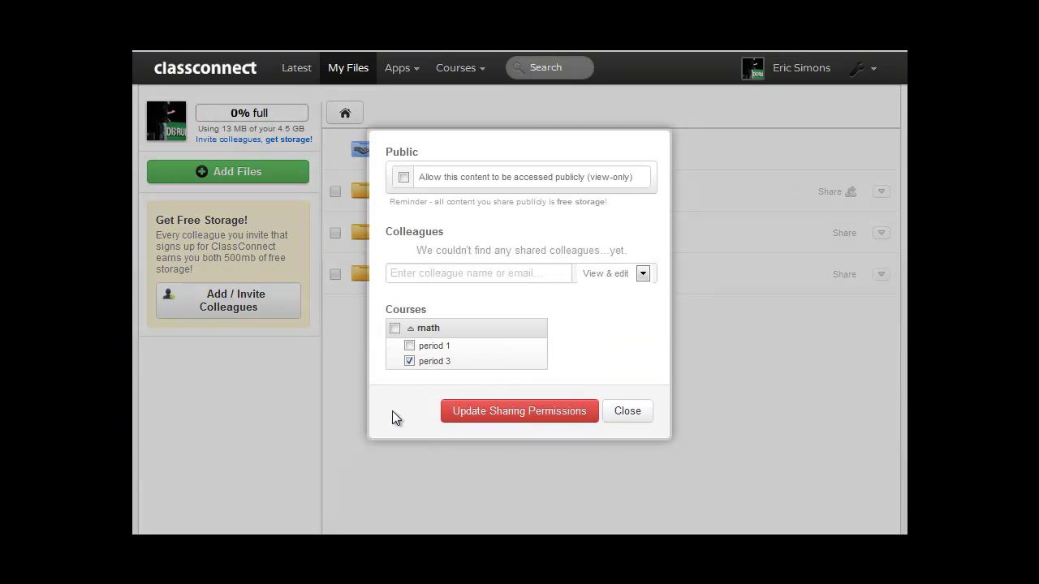
left_click(409, 346)
left_click(410, 347)
left_click(495, 412)
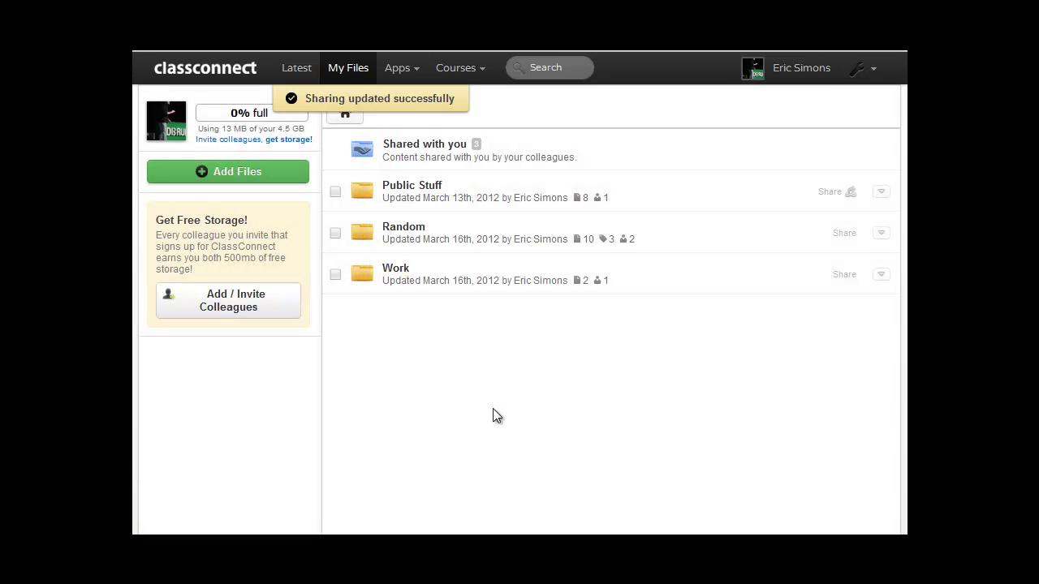
Confirm Work appears in math period 3's hand-outs, then view that section's March 2012 calendar
left_click(457, 72)
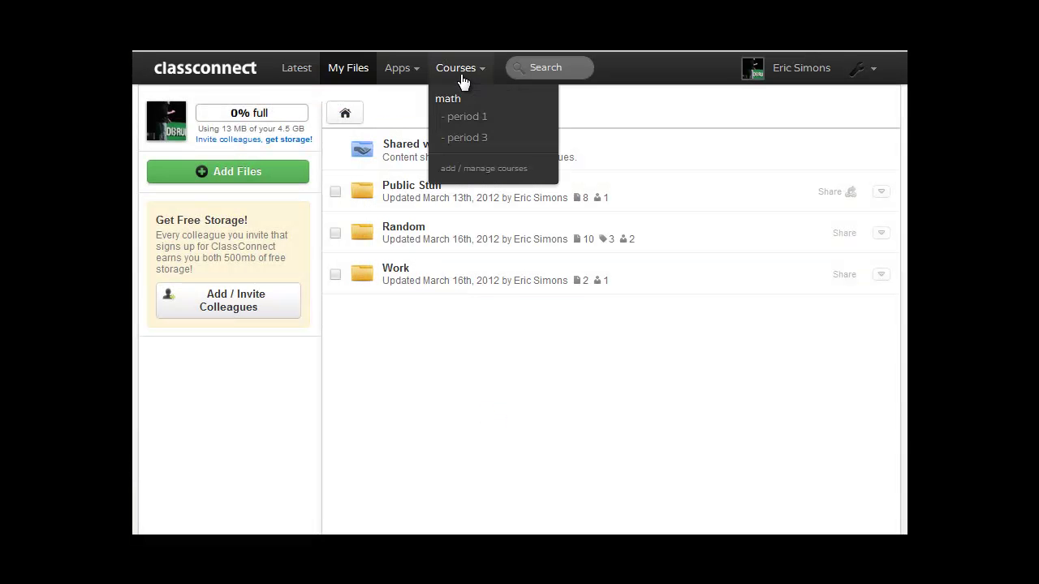
left_click(481, 144)
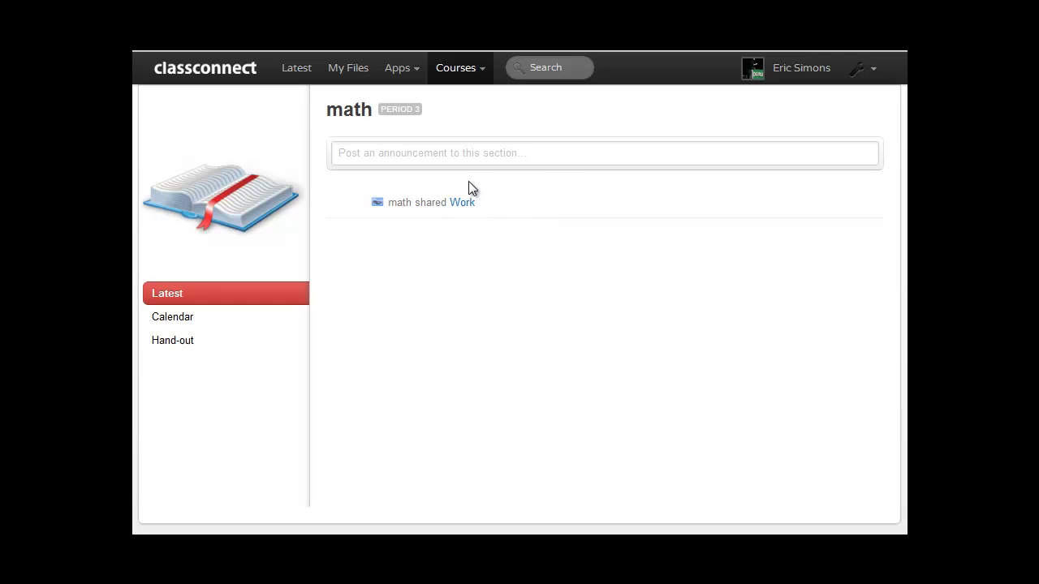
left_click(240, 346)
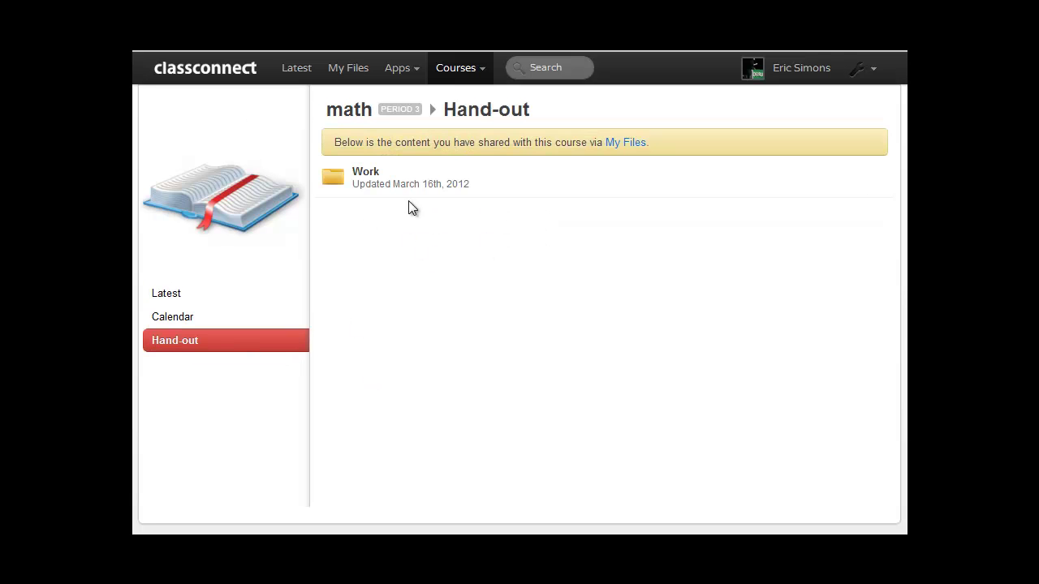
left_click(497, 189)
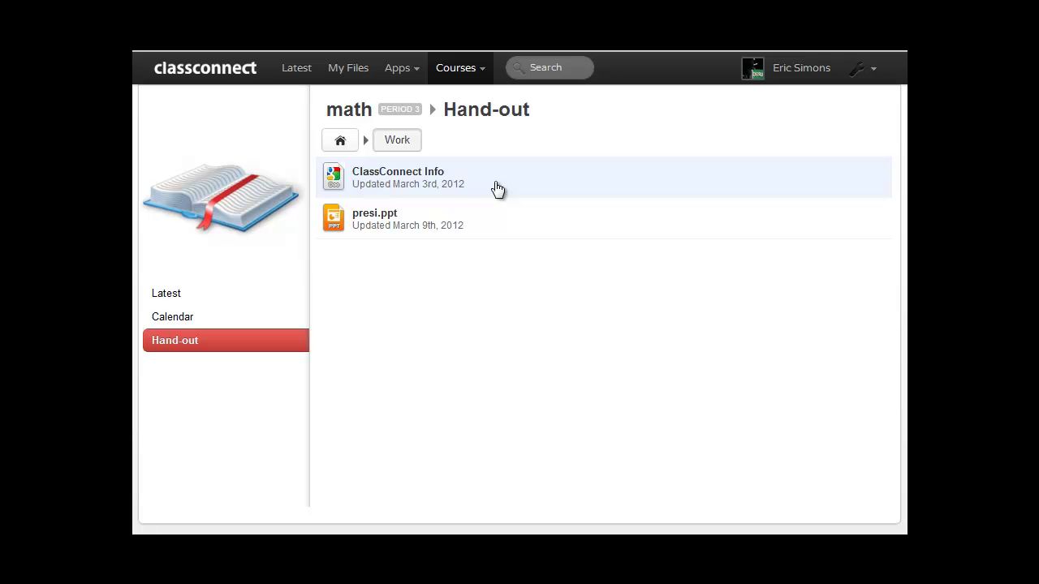
left_click(355, 139)
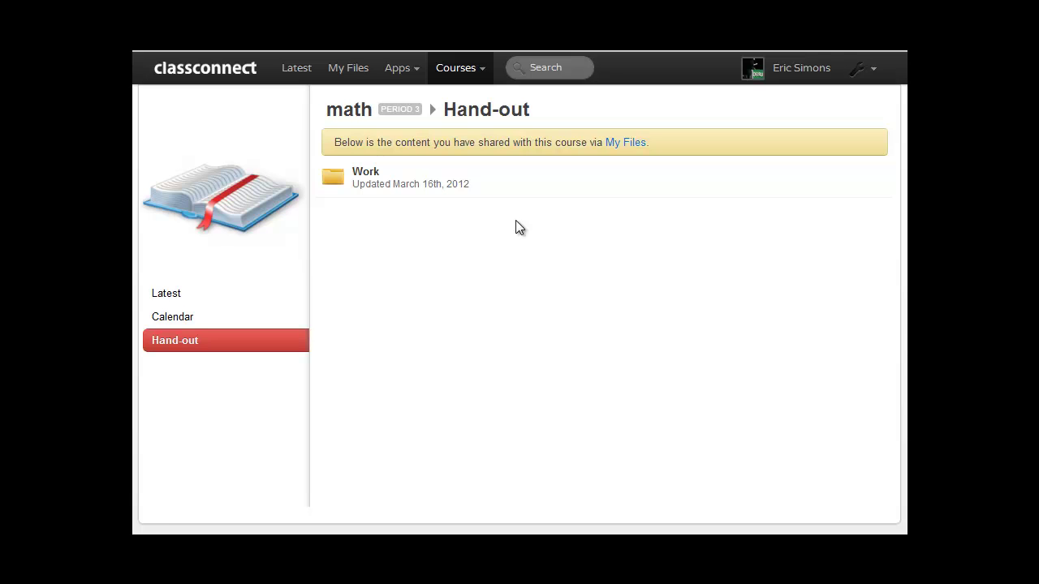
left_click(258, 318)
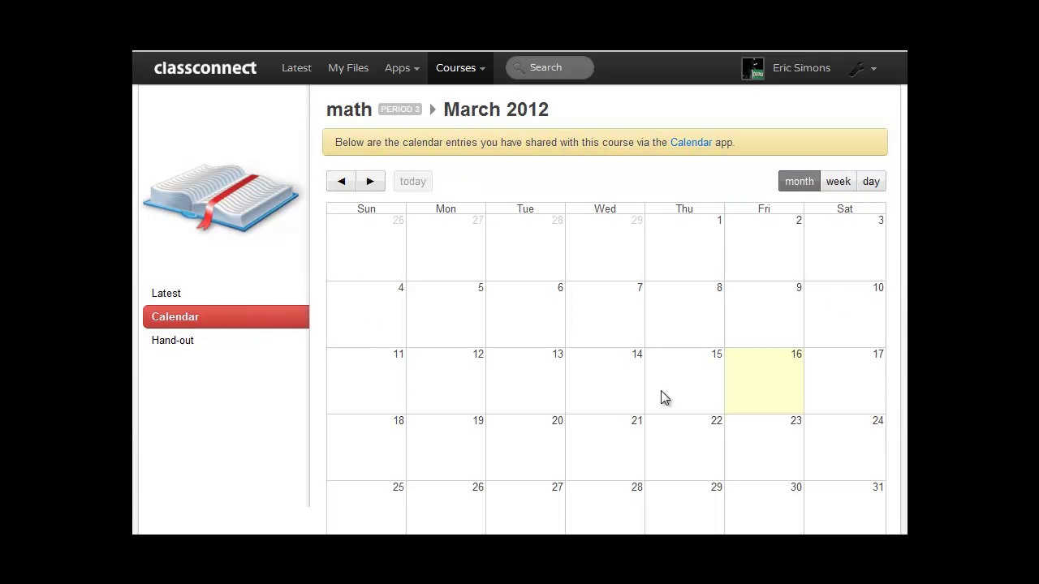
Add a Test / Quiz entry 'test' for March 5–8, 2012, shared with both math sections
left_click(404, 79)
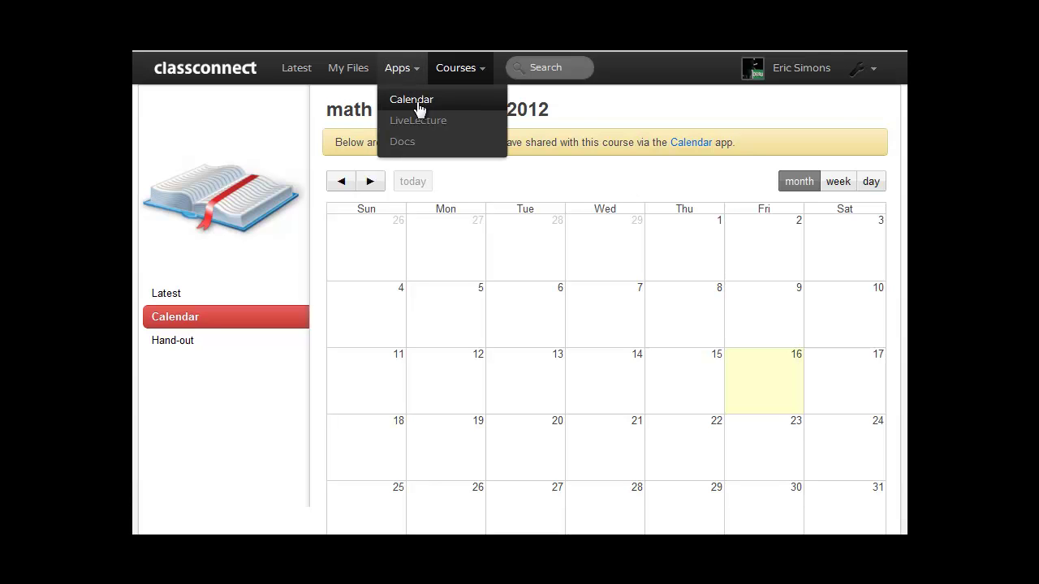
left_click(414, 101)
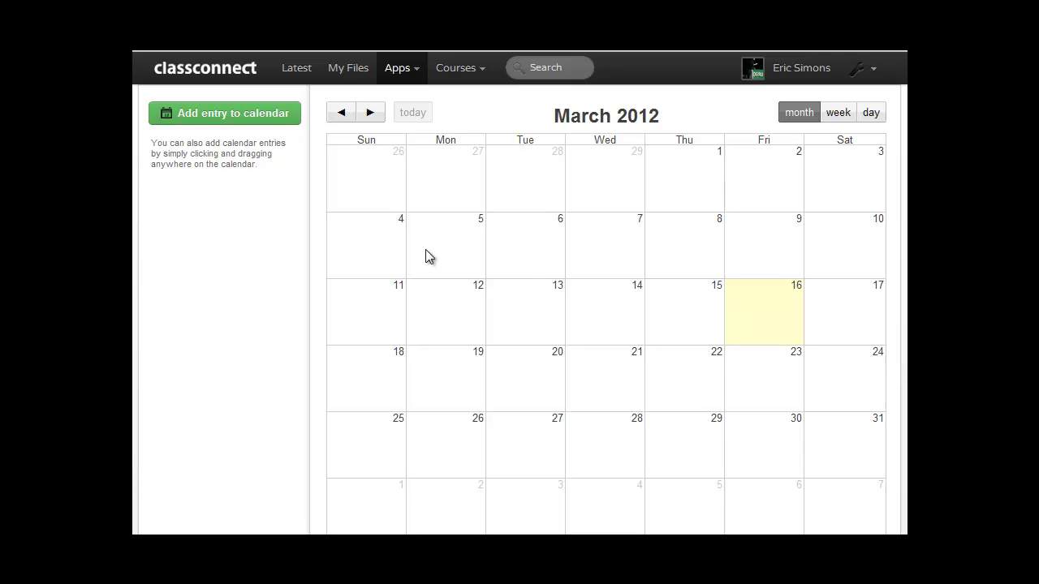
left_click_drag(426, 256, 710, 257)
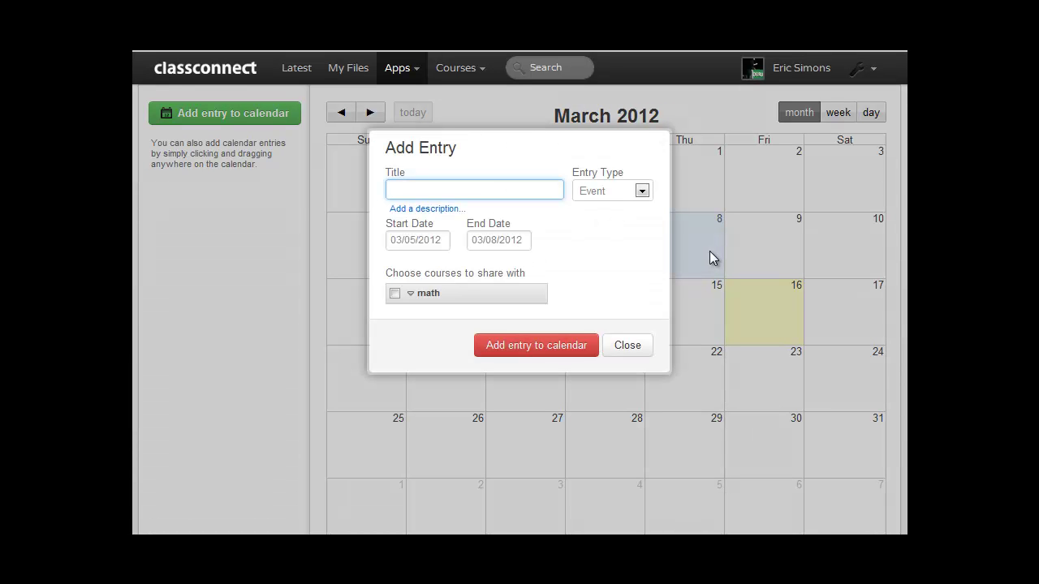
type("test")
left_click(614, 194)
left_click(608, 246)
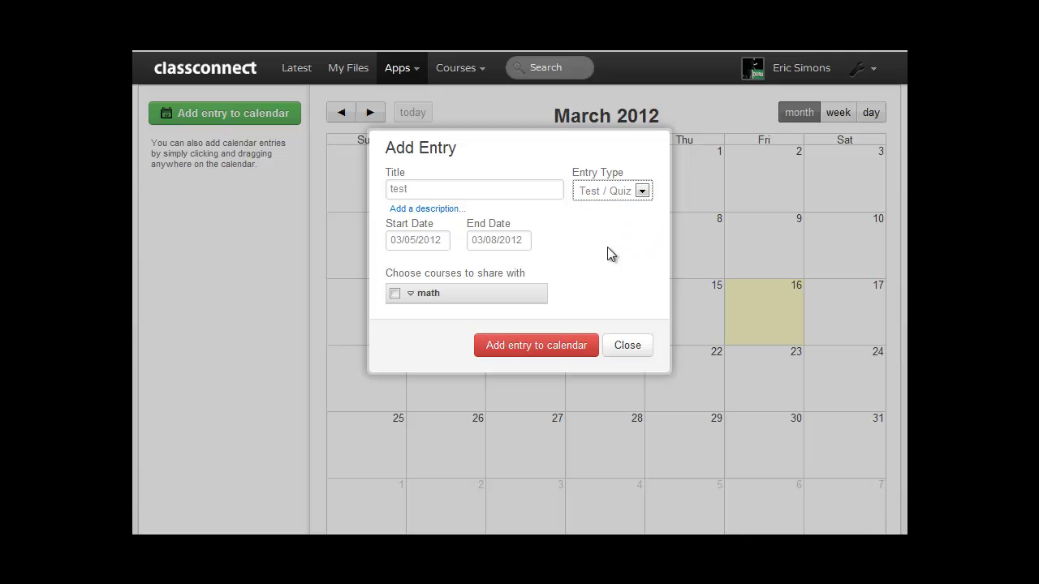
left_click(395, 294)
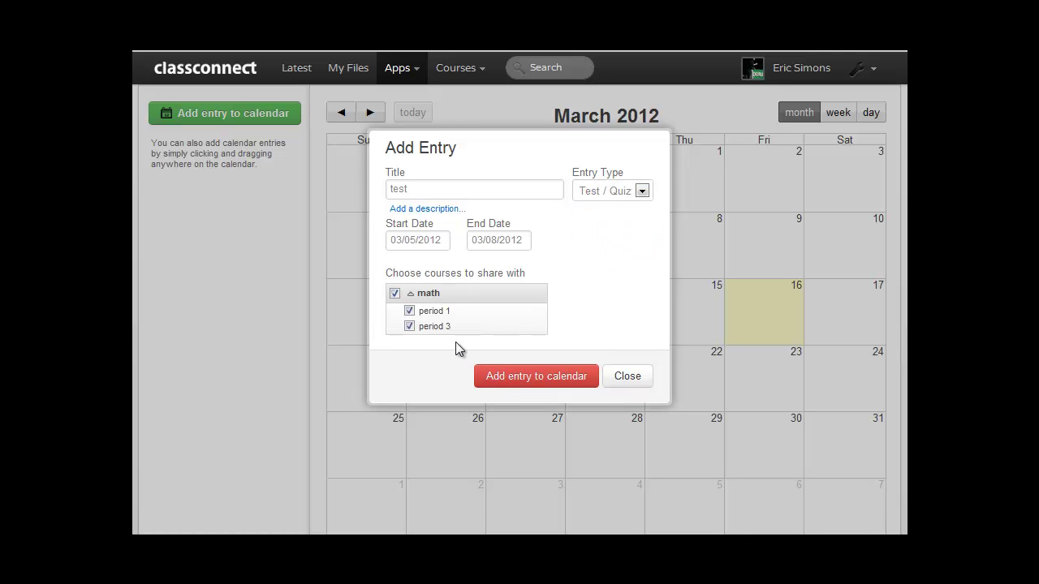
left_click(525, 376)
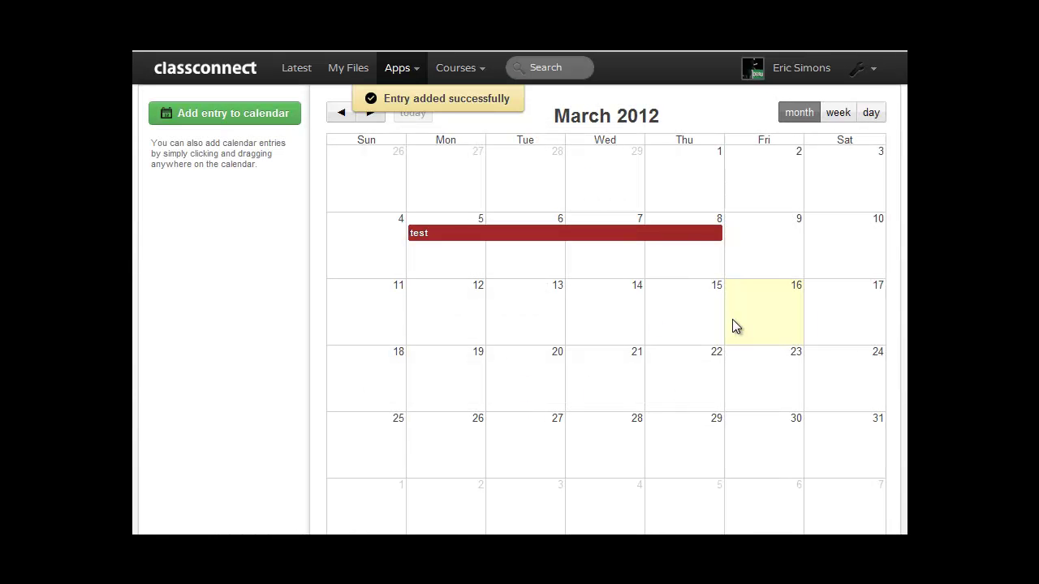
Move the test entry to March 8–9 and check it on the math period 1 calendar
left_click_drag(720, 235, 552, 236)
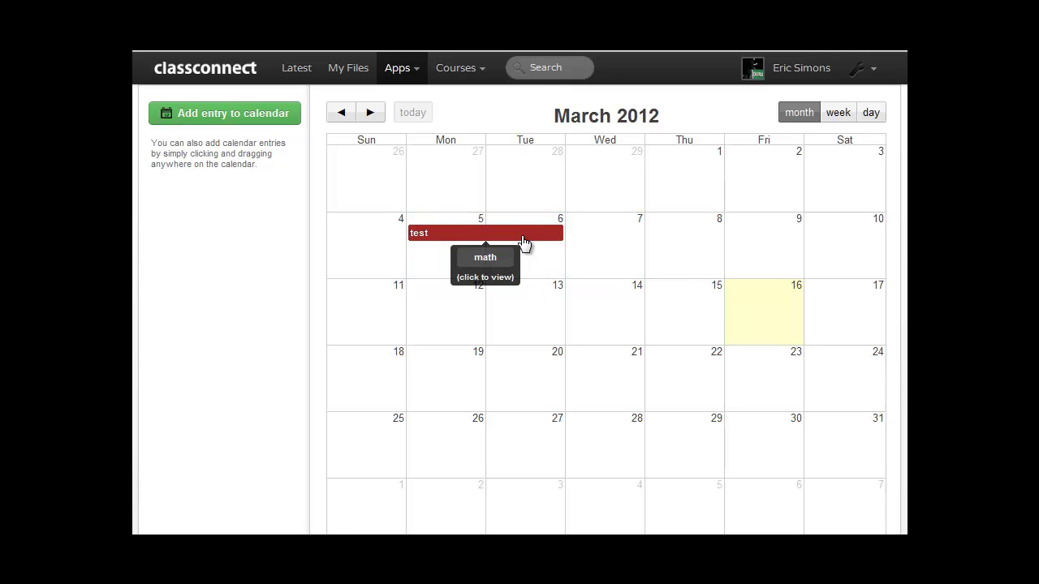
left_click_drag(519, 235, 754, 243)
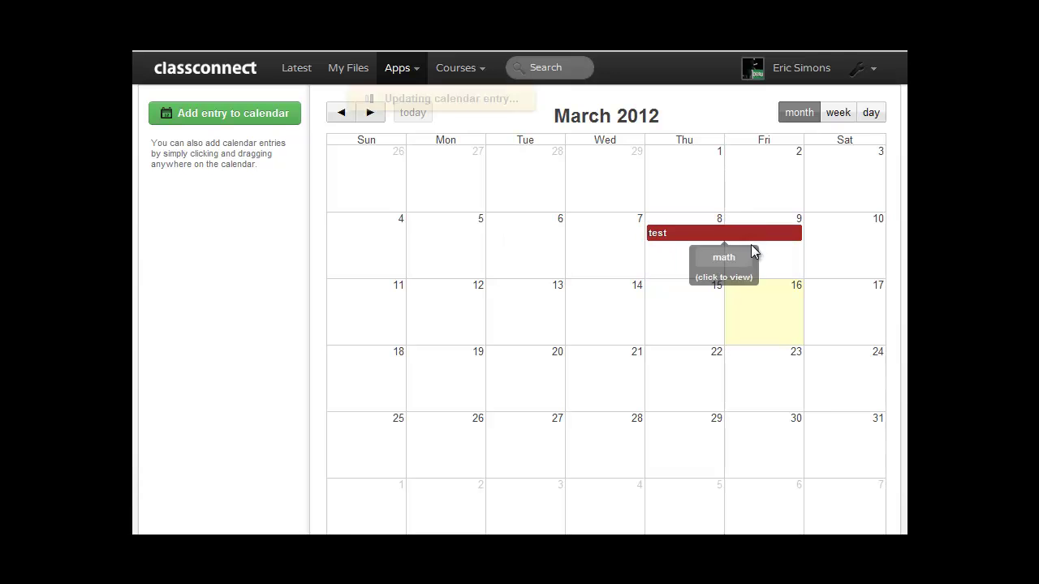
left_click(445, 80)
left_click(482, 119)
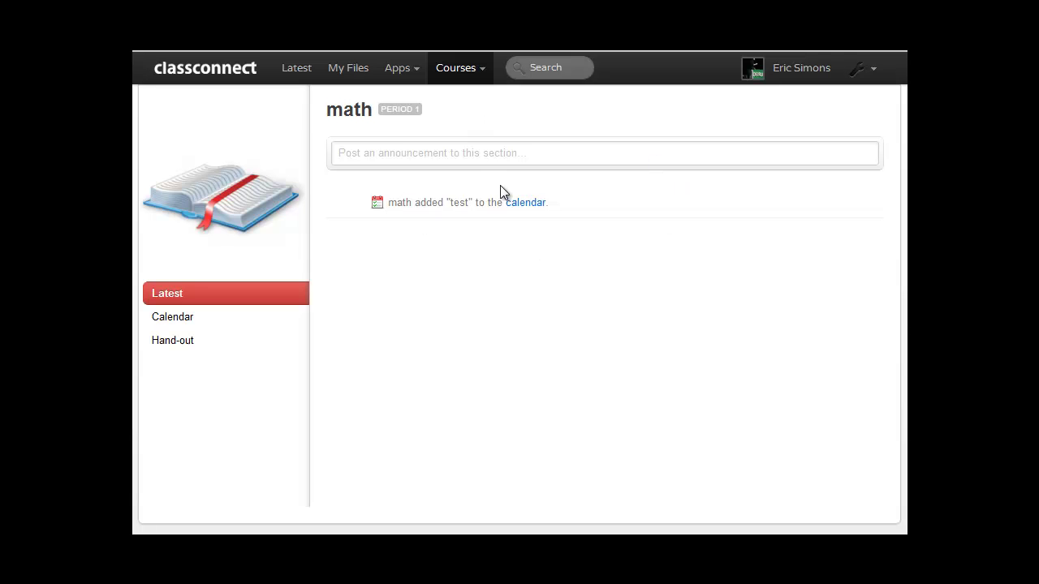
left_click(207, 327)
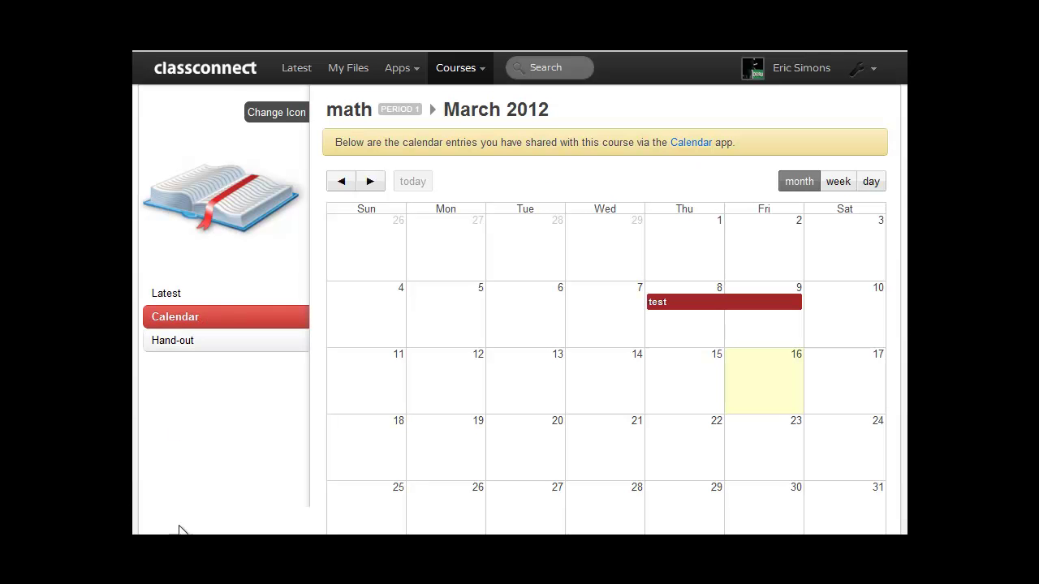